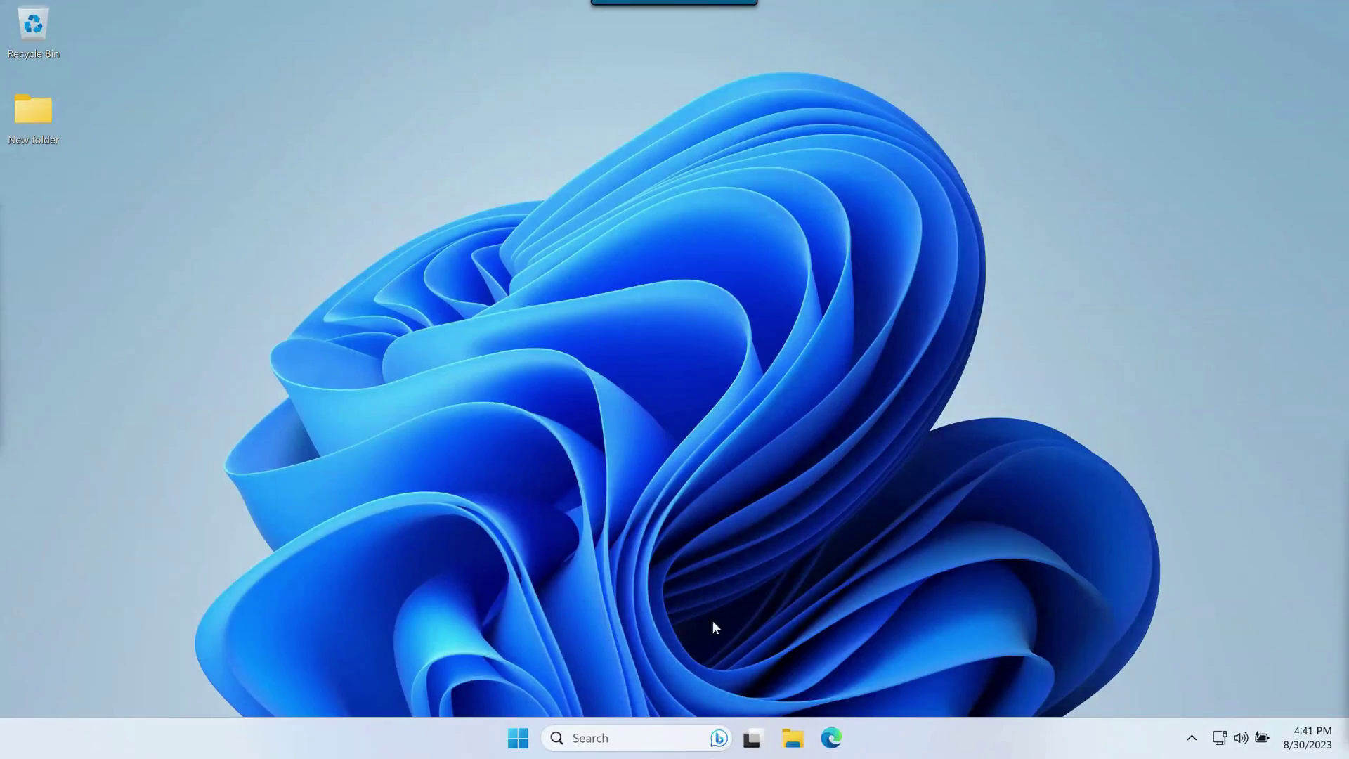
click(635, 739)
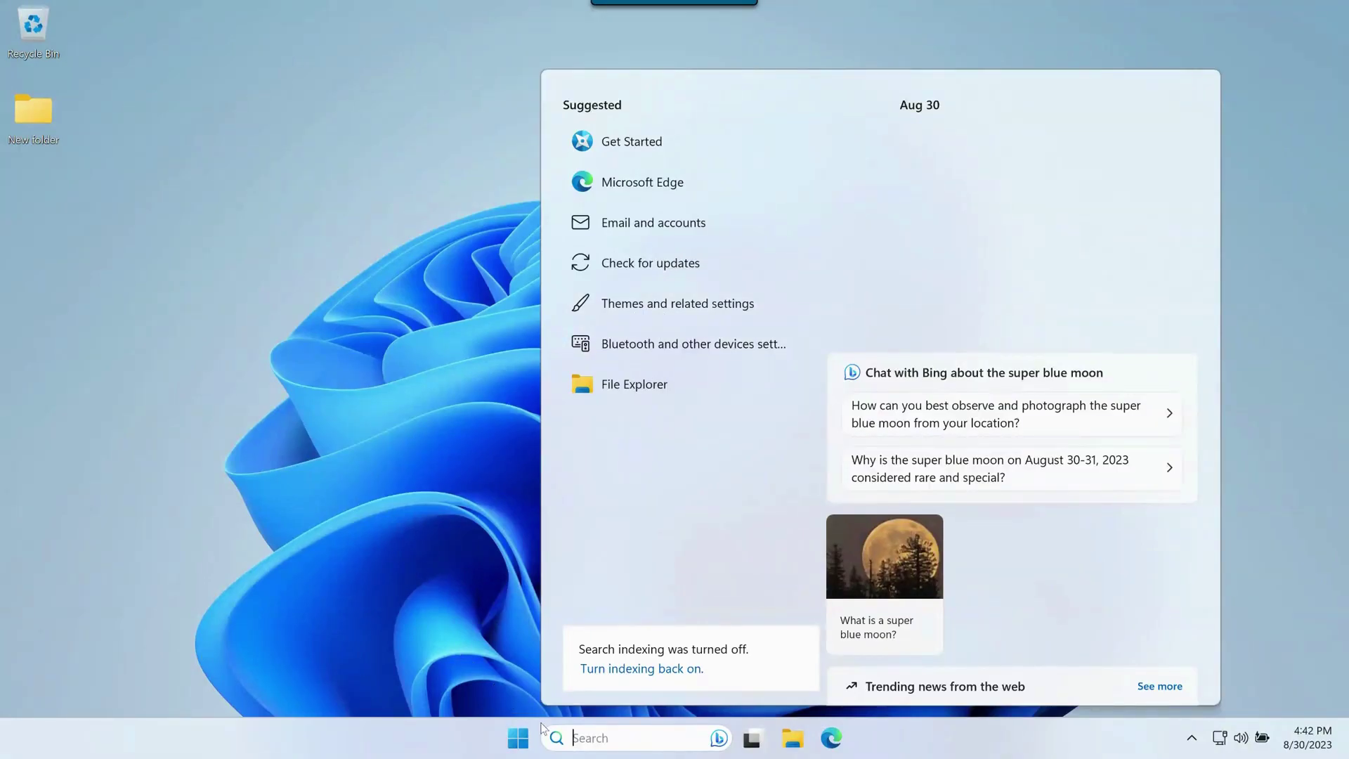
click(475, 544)
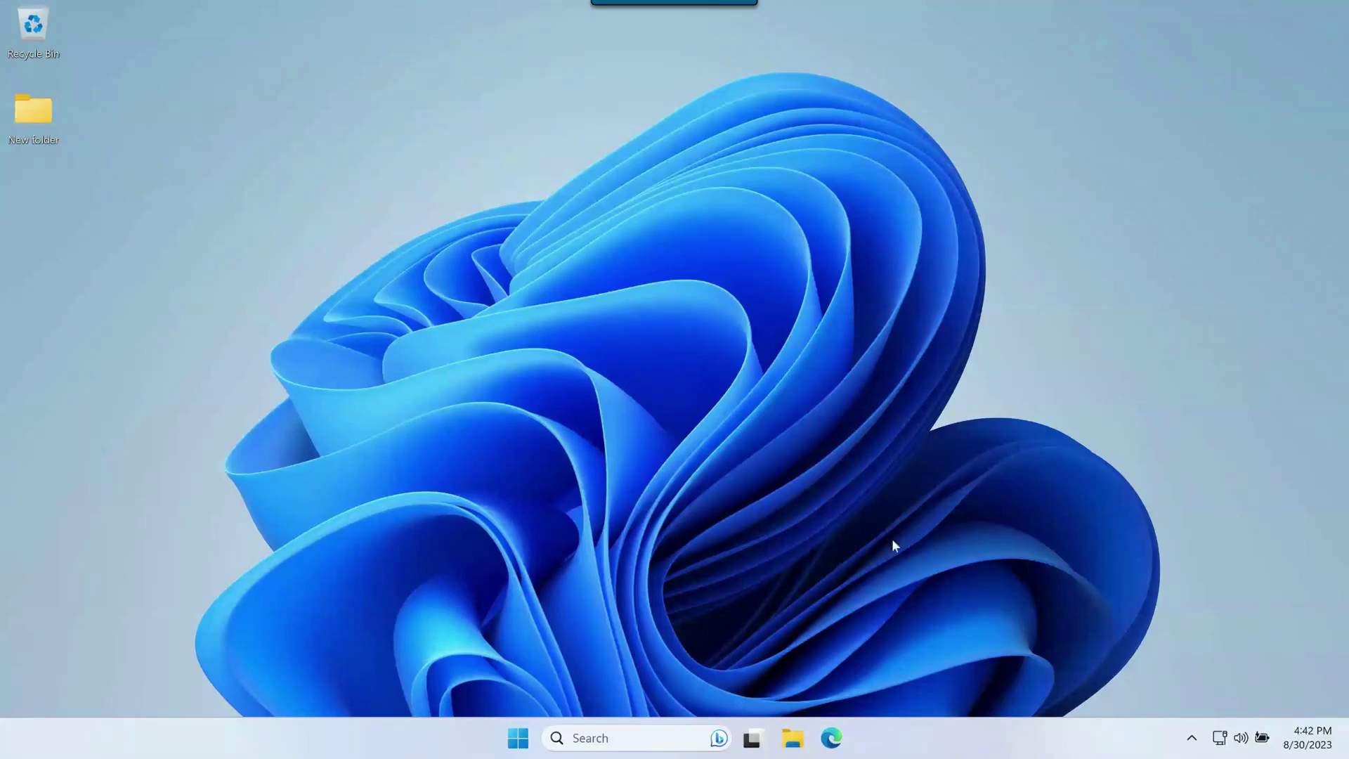